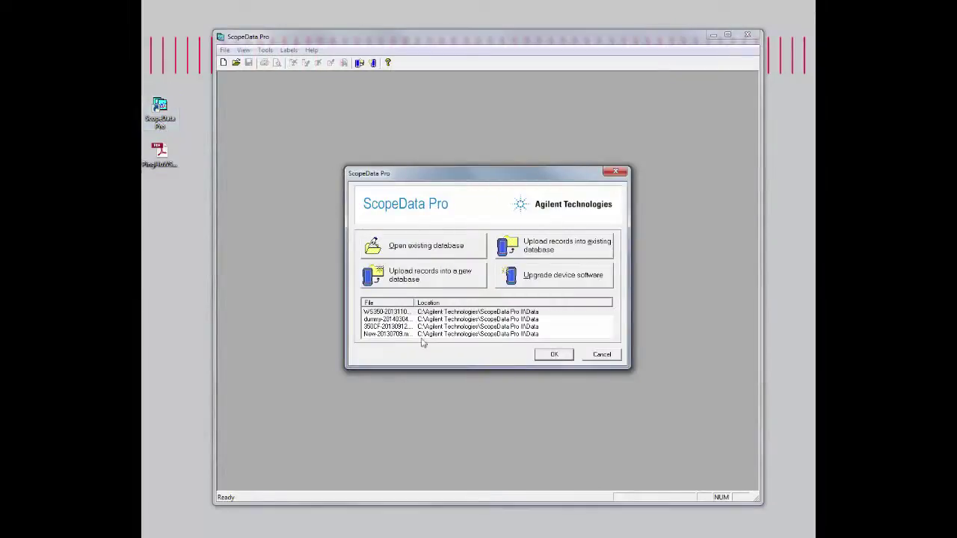
Step: Open the WS350-20131107.mdb database from the recent files list
click(393, 312)
click(552, 355)
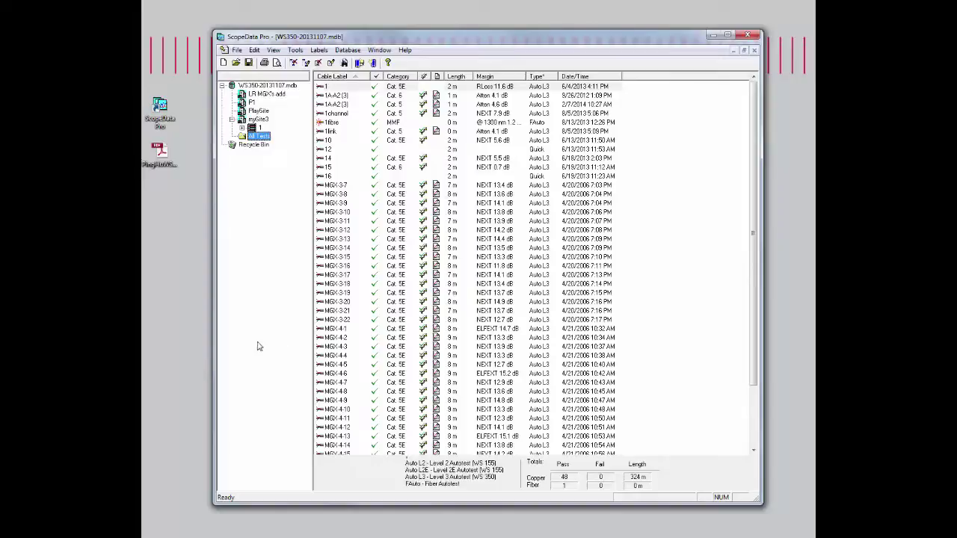
Step: In Print Setup, choose the Detailed report over Summary and keep the Selected records print range
click(237, 51)
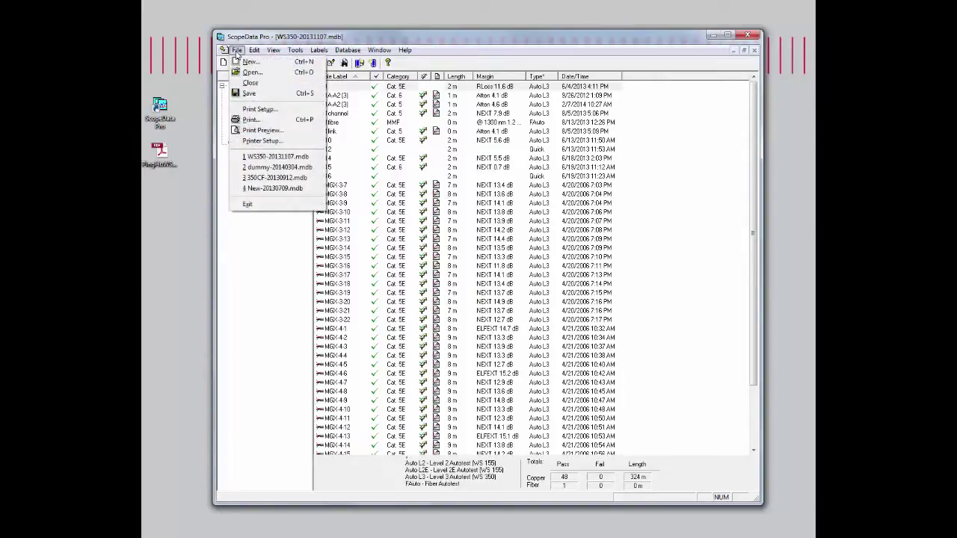
click(255, 110)
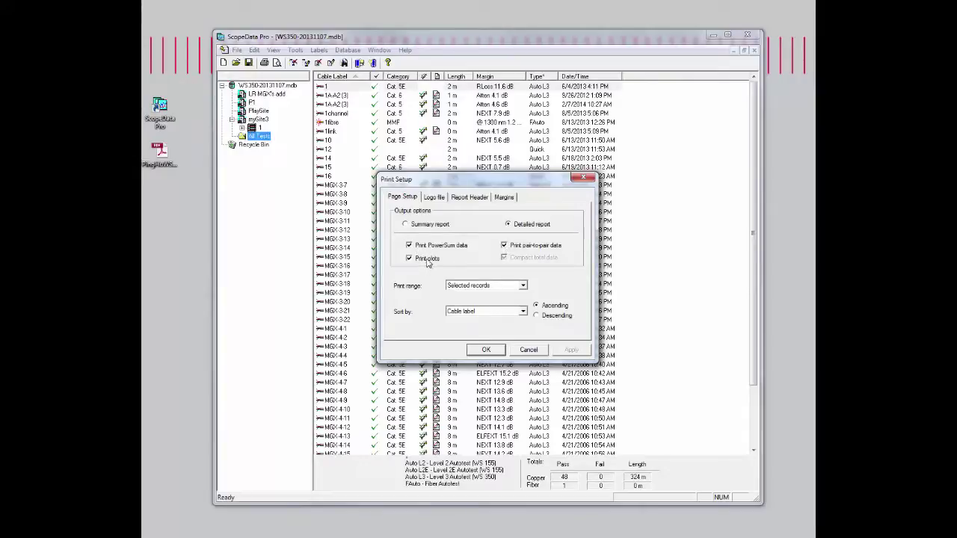
click(405, 225)
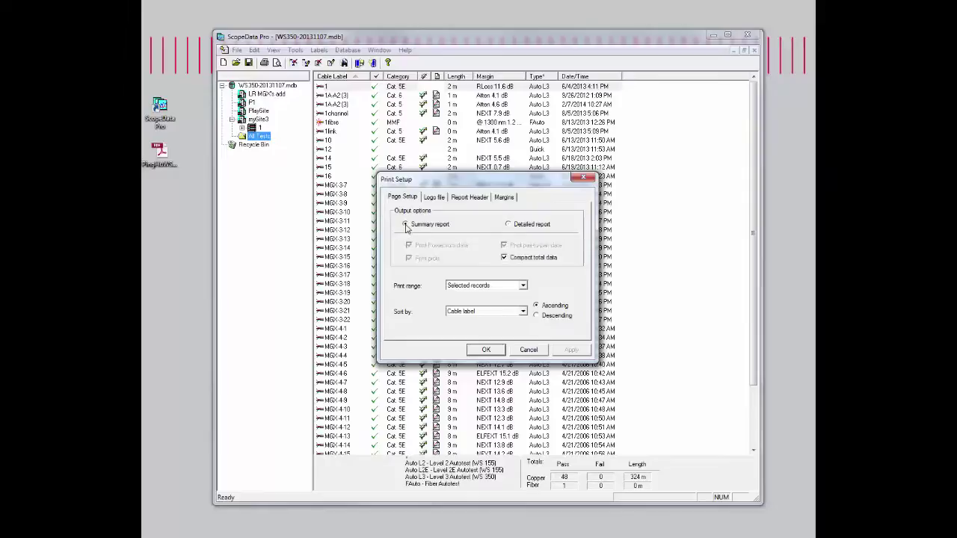
click(508, 224)
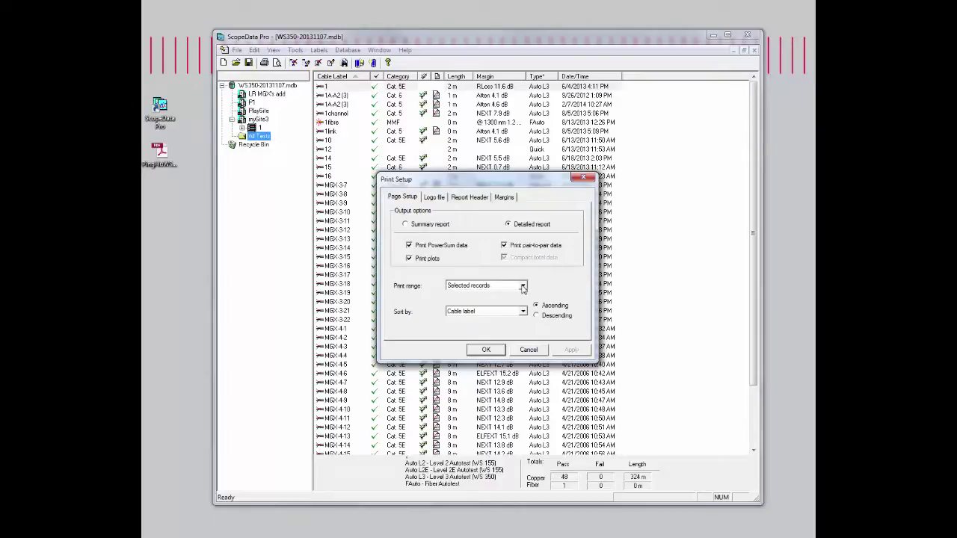
click(523, 287)
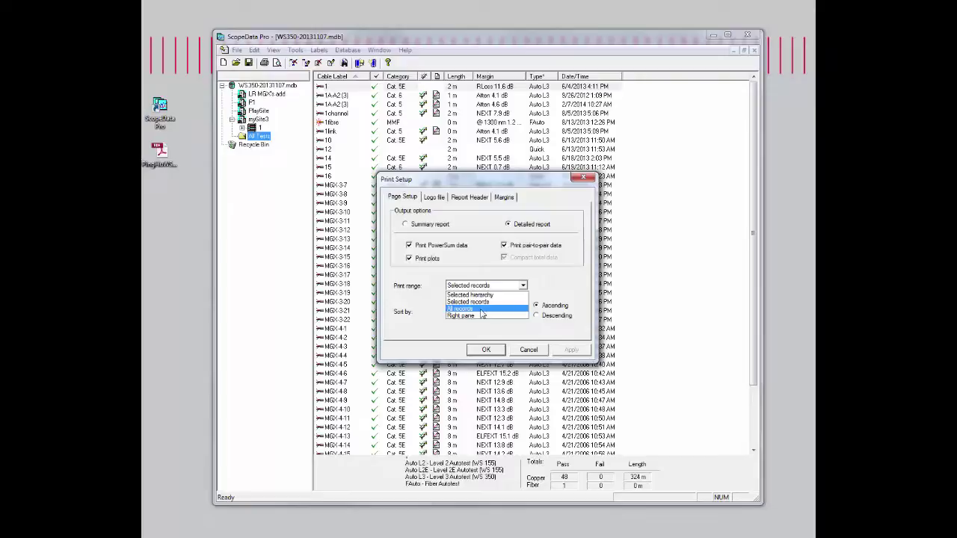
click(425, 297)
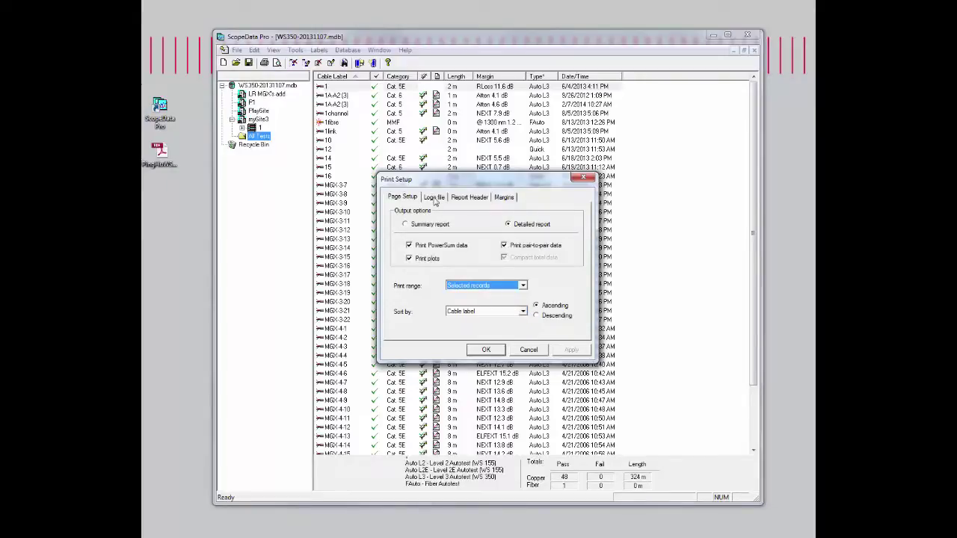
click(434, 198)
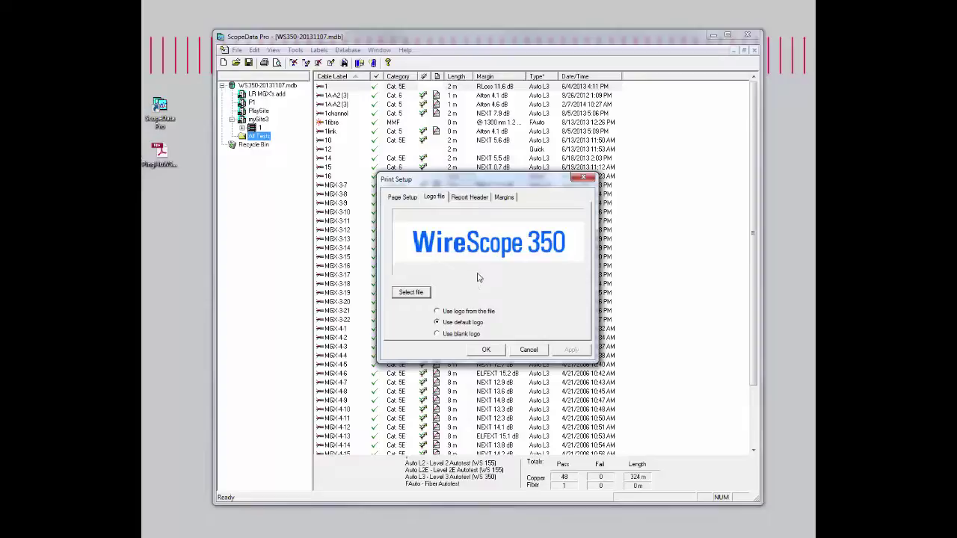
click(437, 311)
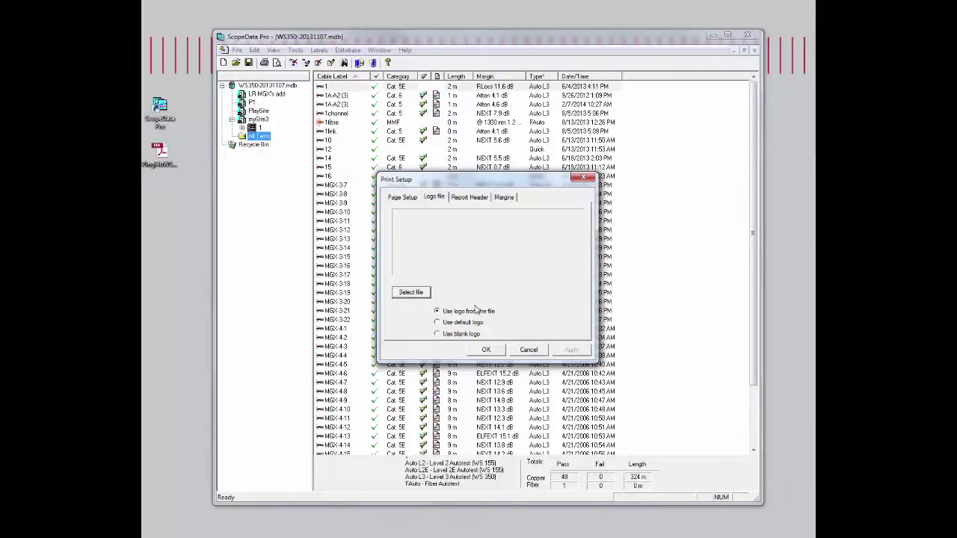
click(437, 334)
click(438, 323)
click(466, 199)
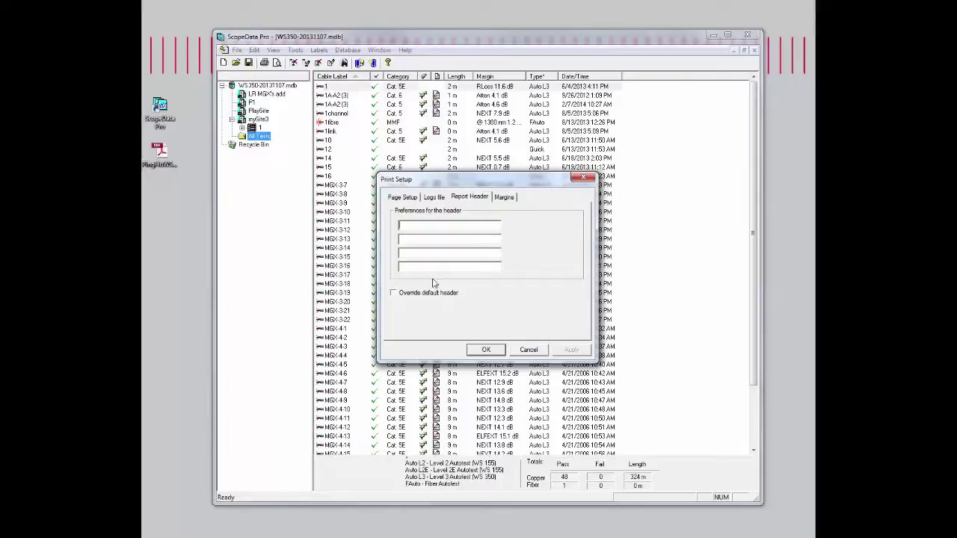
click(505, 198)
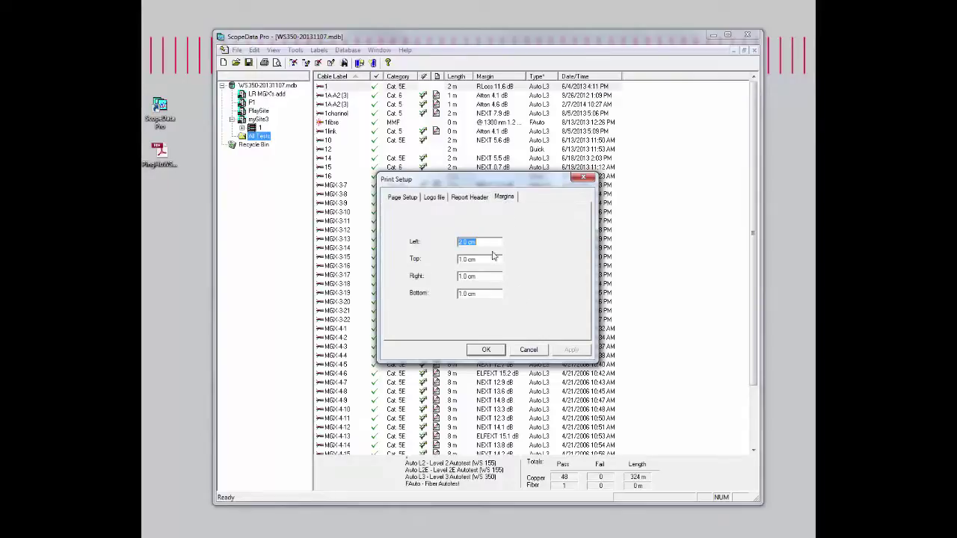
click(408, 200)
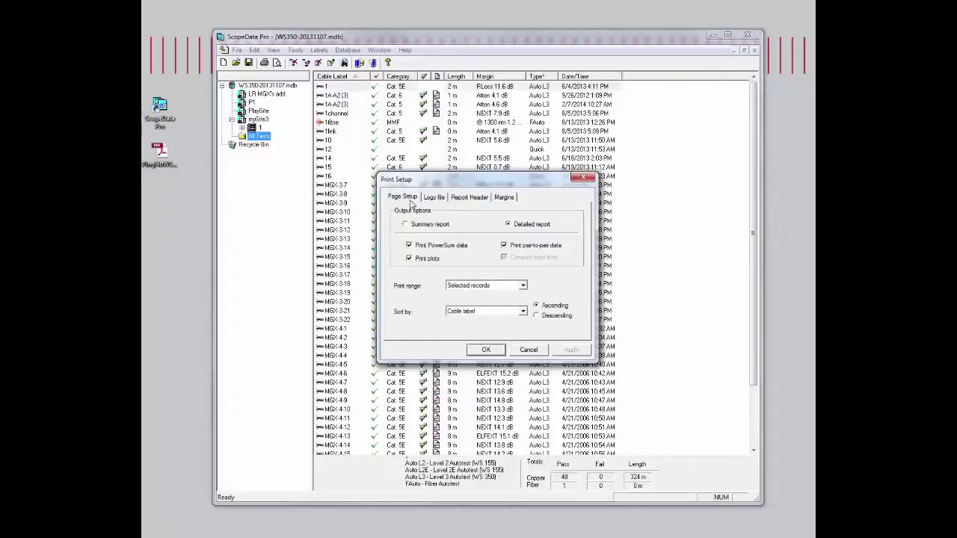
Step: Select the 1channel record and confirm detailed printing at two pages per record
click(527, 350)
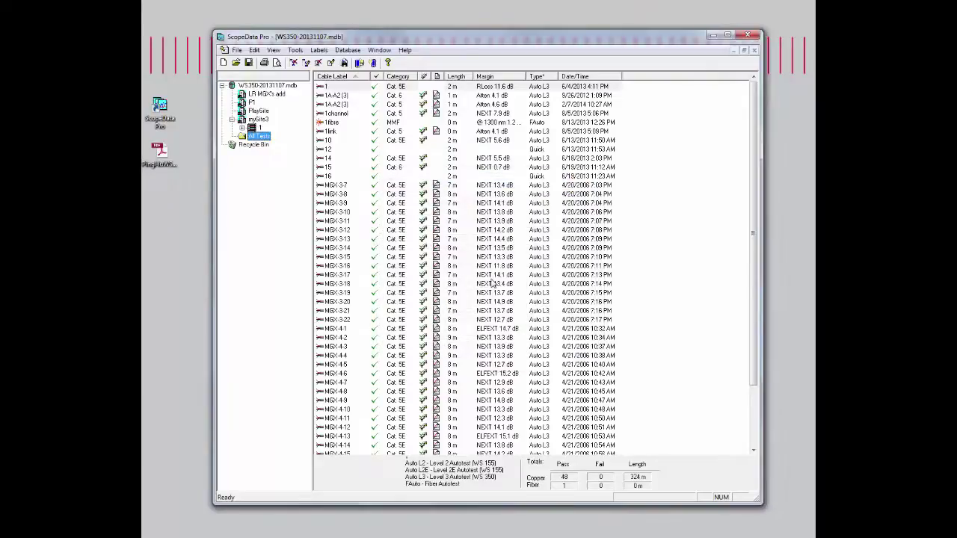
click(335, 113)
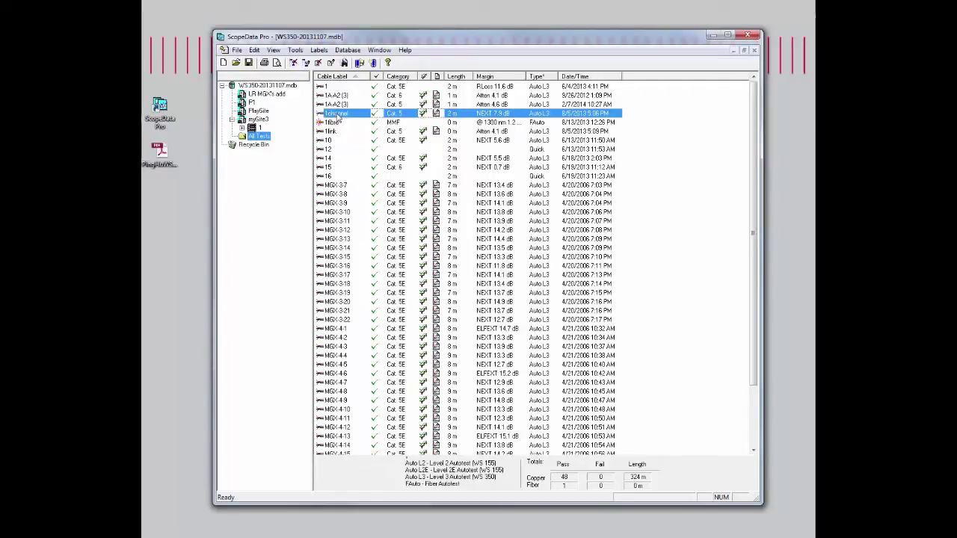
click(236, 51)
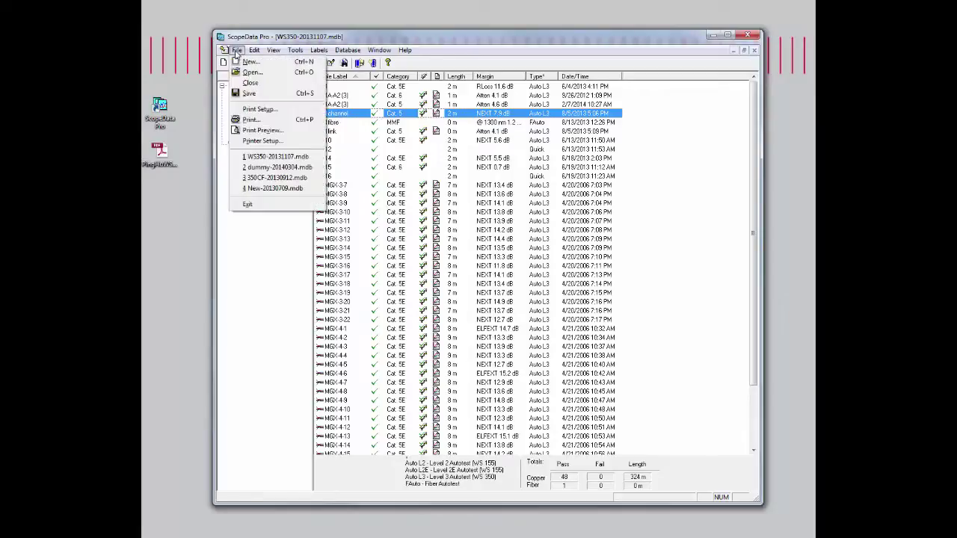
click(248, 110)
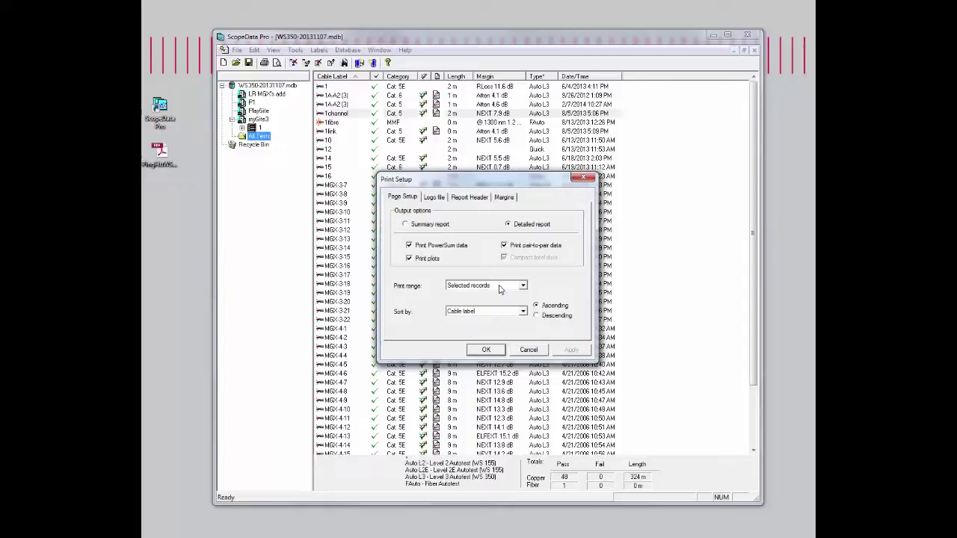
click(485, 351)
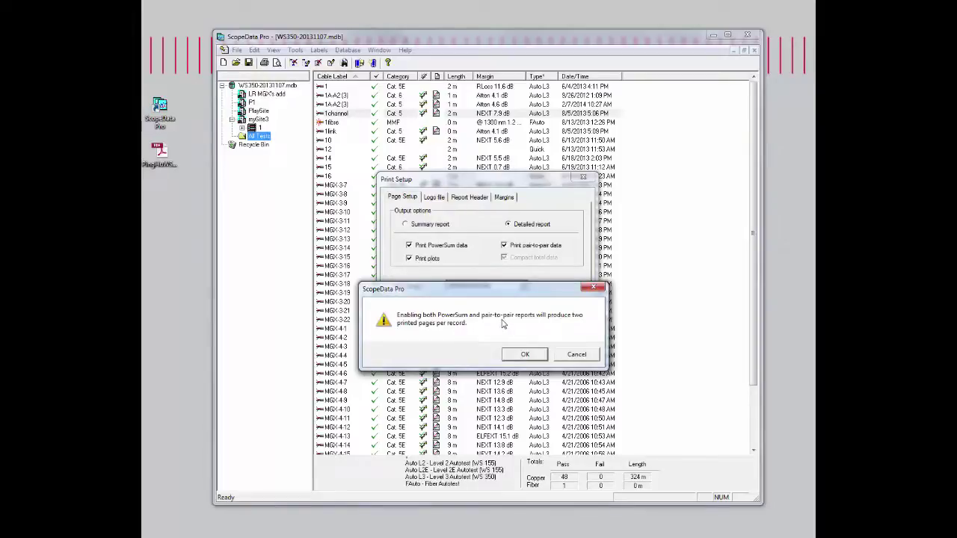
click(525, 355)
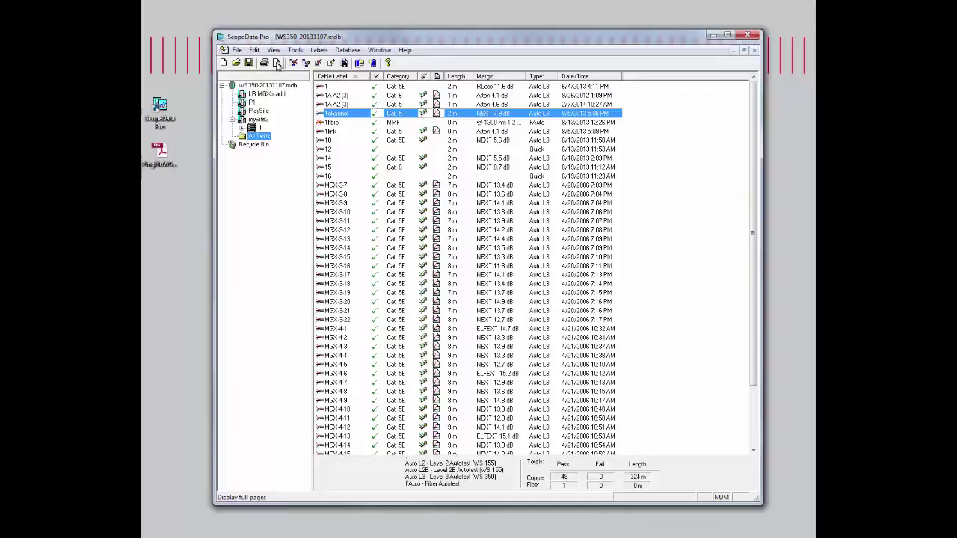
click(277, 64)
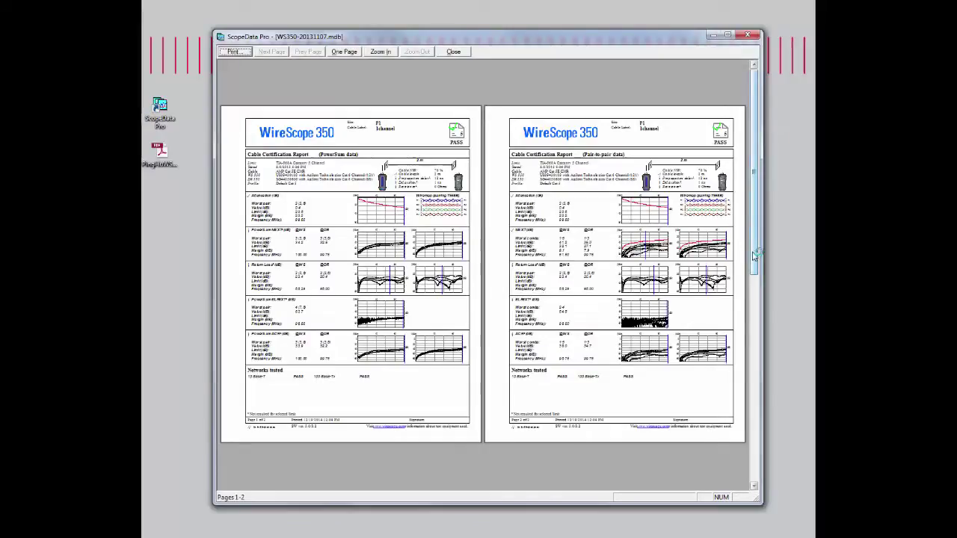
drag(755, 256, 756, 482)
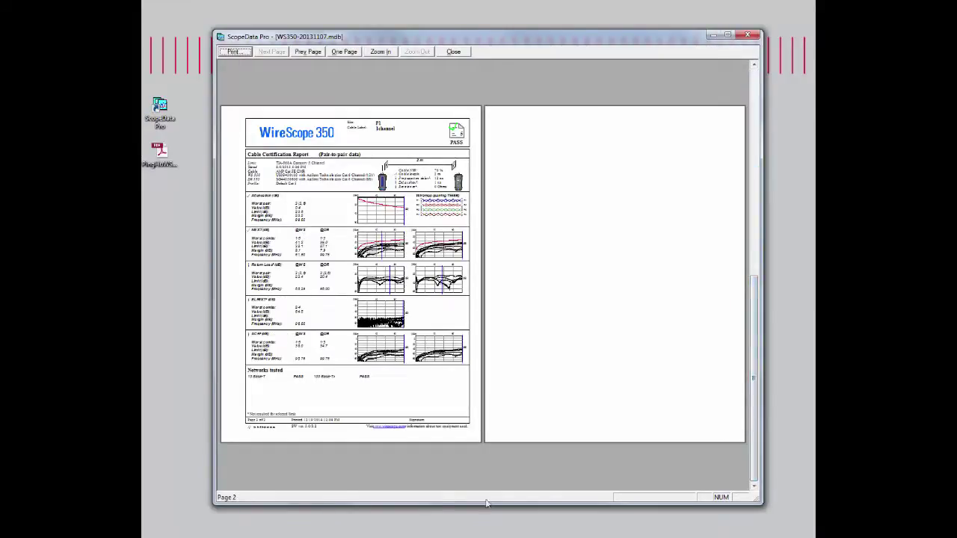
drag(754, 426, 766, 186)
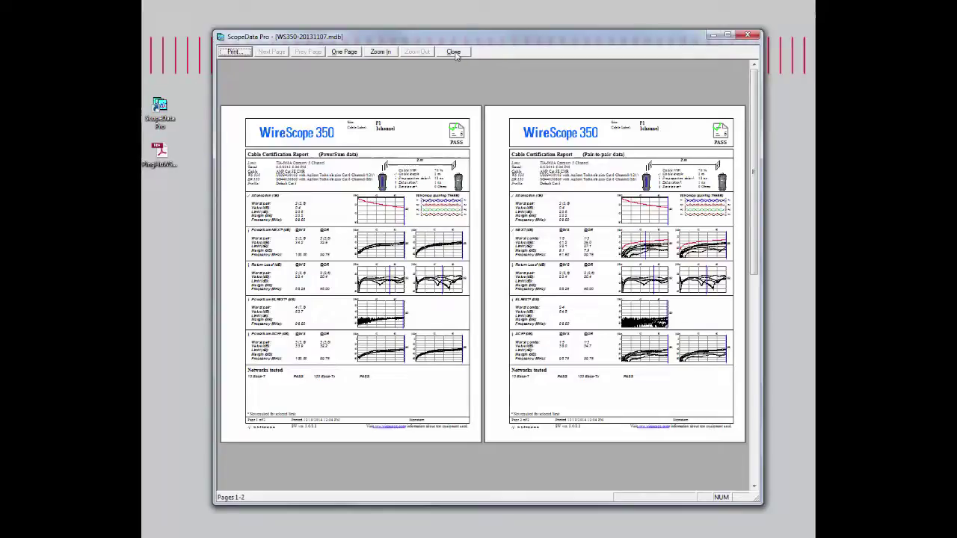
click(453, 52)
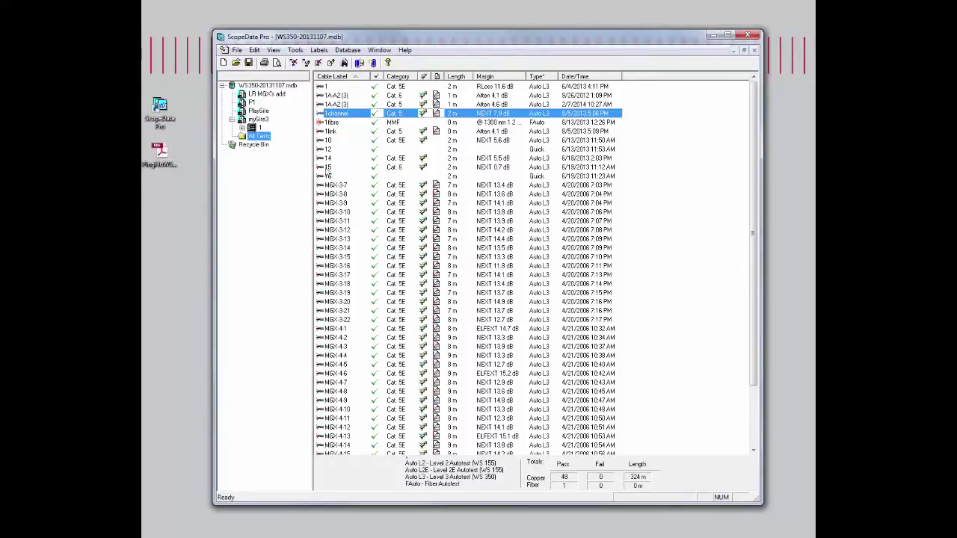
Step: Reconfirm Print Setup with the Selected records range, accepting two pages per record
click(236, 50)
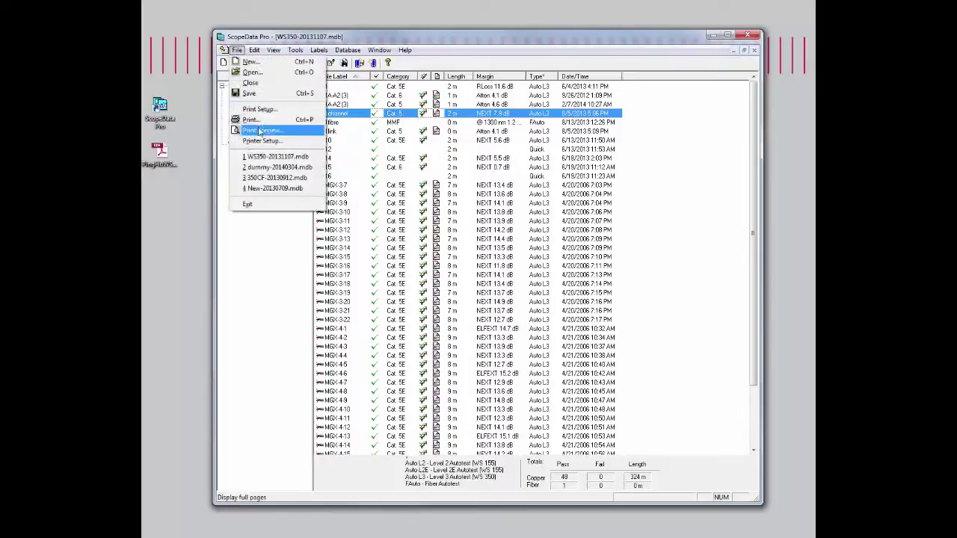
click(267, 111)
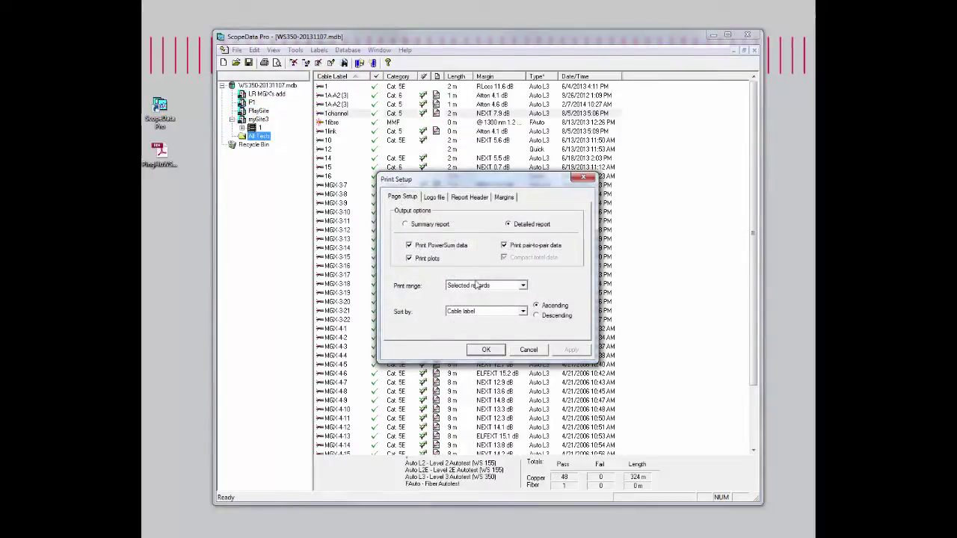
click(480, 286)
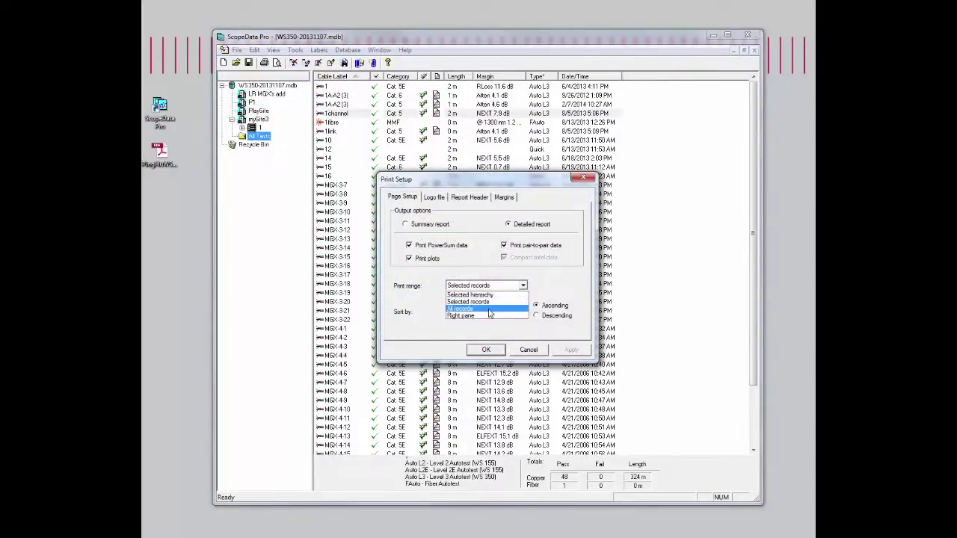
click(480, 302)
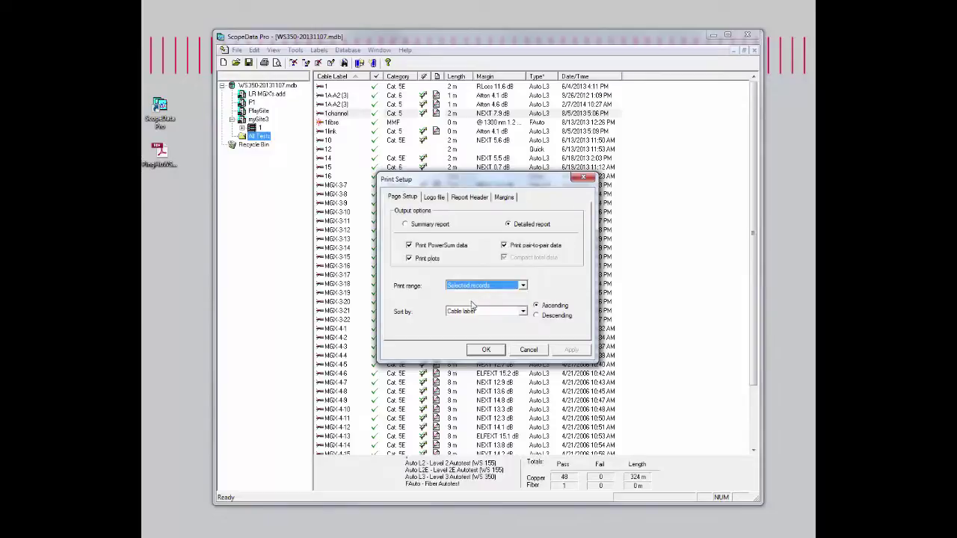
click(485, 349)
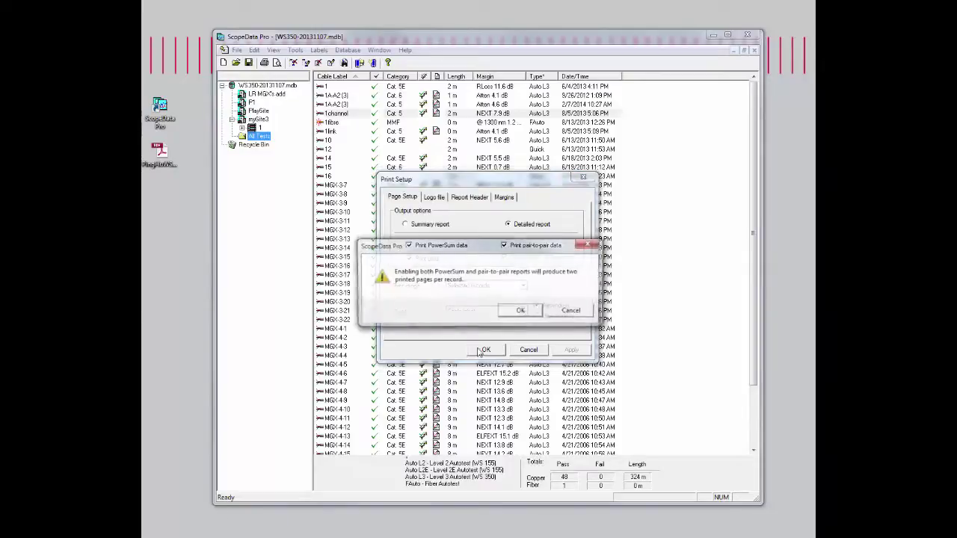
click(521, 311)
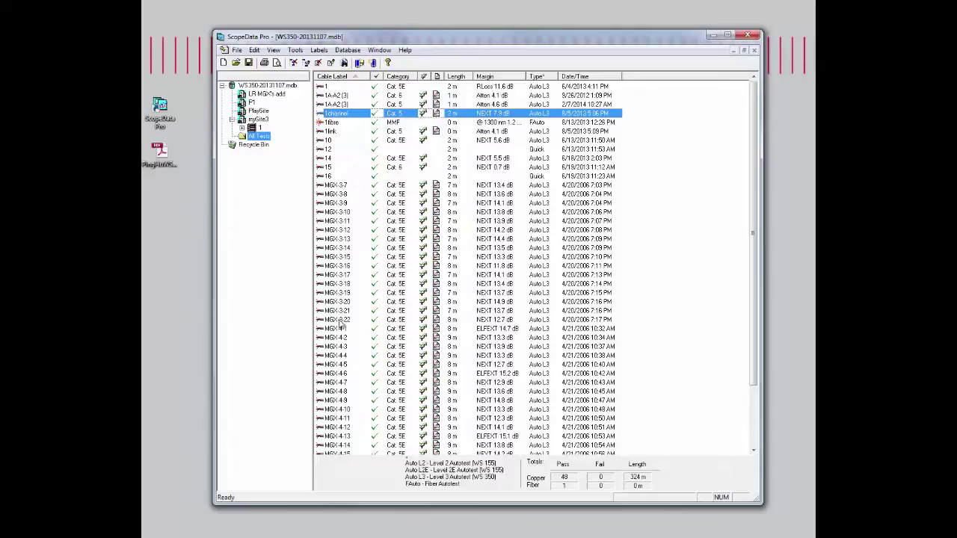
Step: Shift-select MGX-3-7 through MGX-3-22, after trying Ctrl-click additions of MGX-3-11, 14 and 1link
click(320, 186)
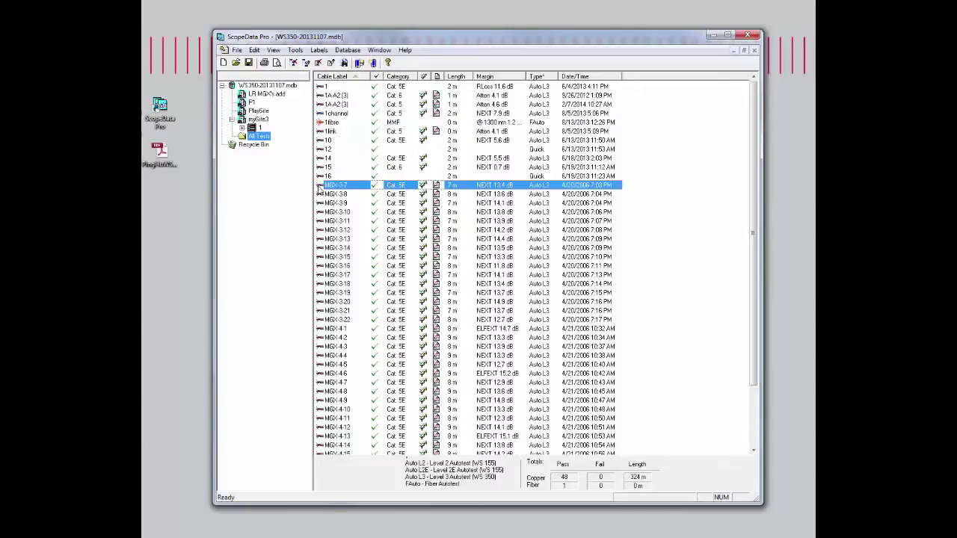
shift+click(320, 320)
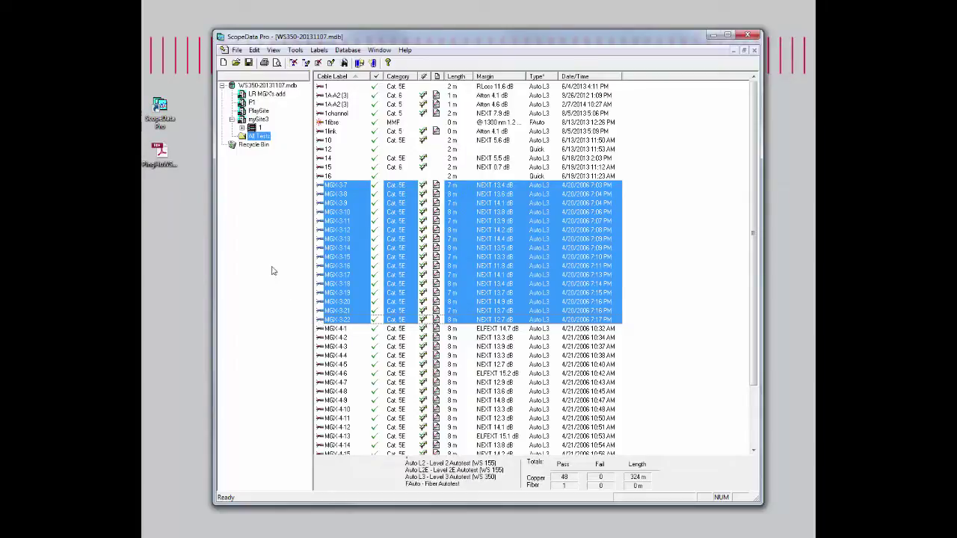
click(321, 187)
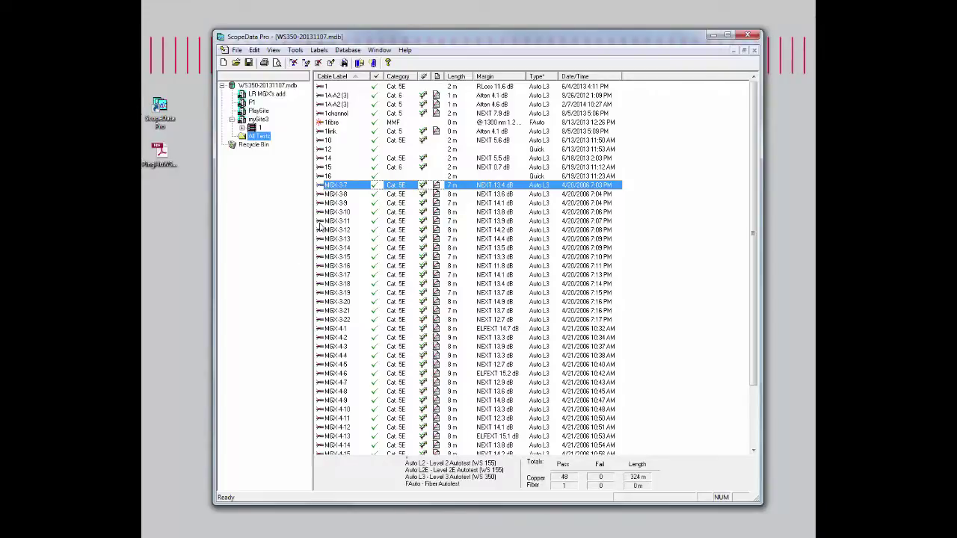
ctrl+click(320, 222)
ctrl+click(325, 159)
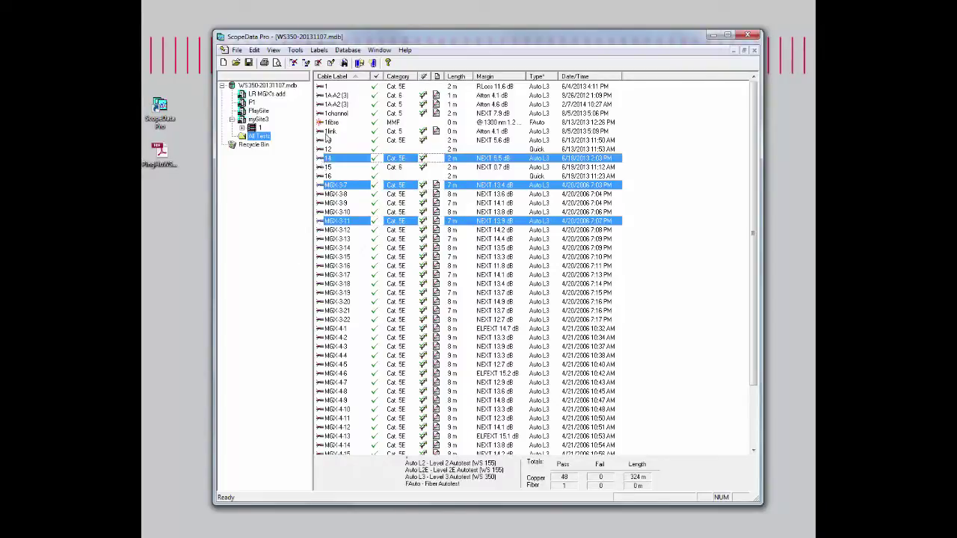
ctrl+click(326, 132)
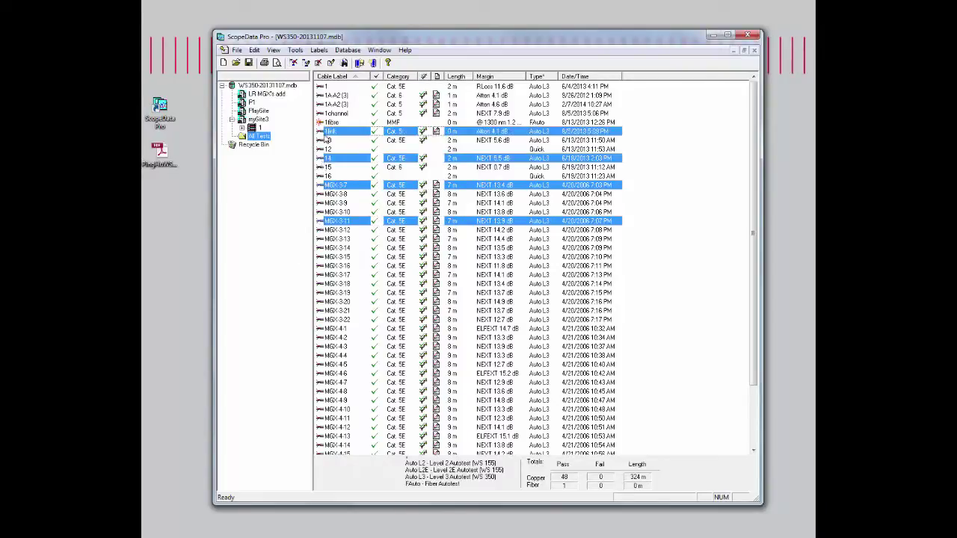
click(262, 215)
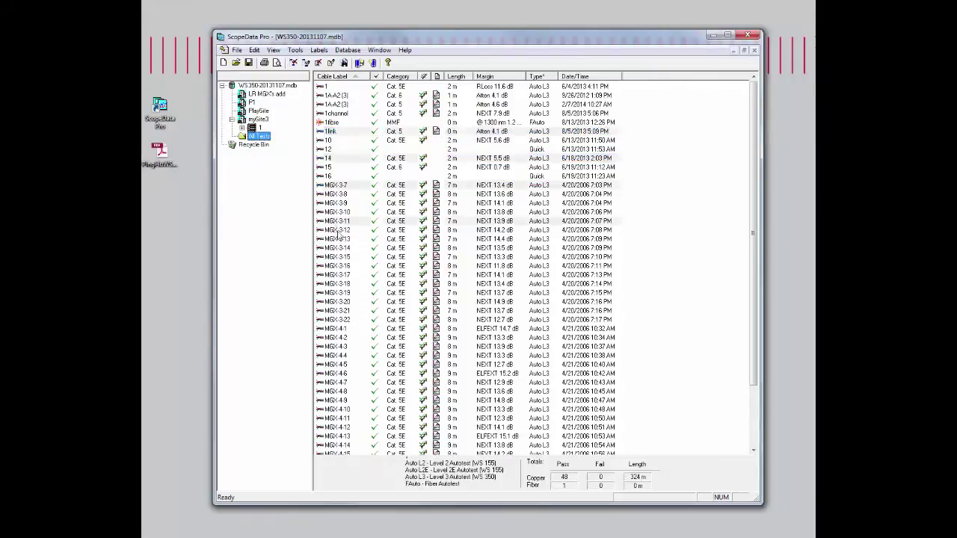
click(321, 187)
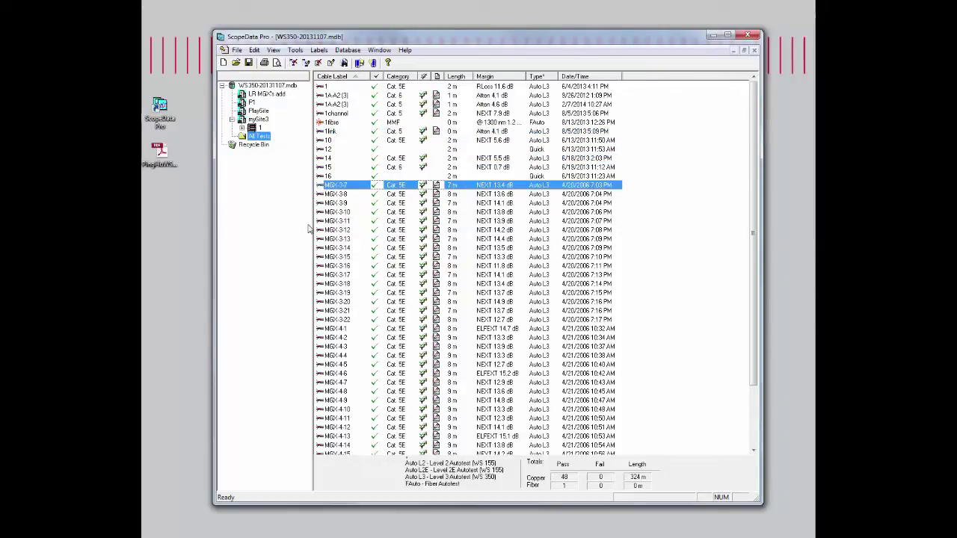
shift+click(318, 320)
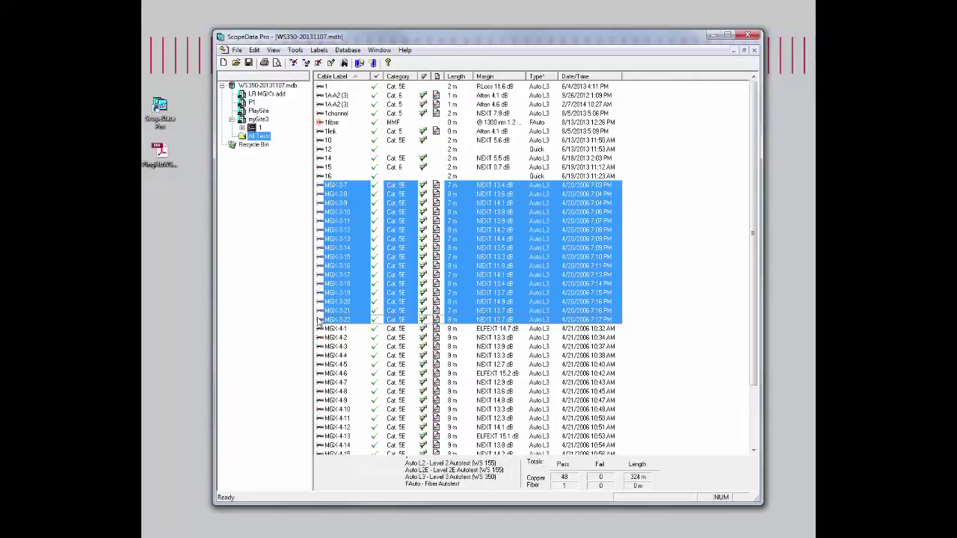
click(237, 50)
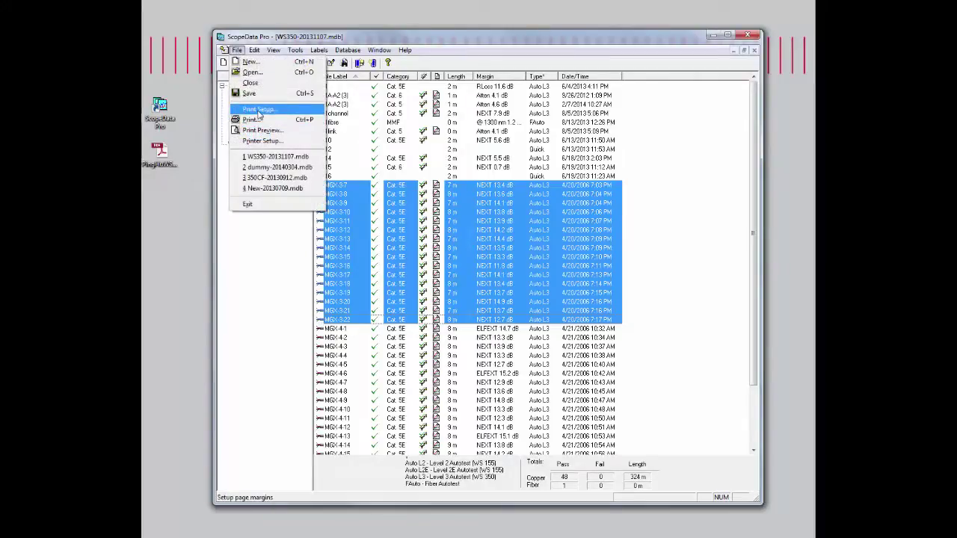
click(258, 110)
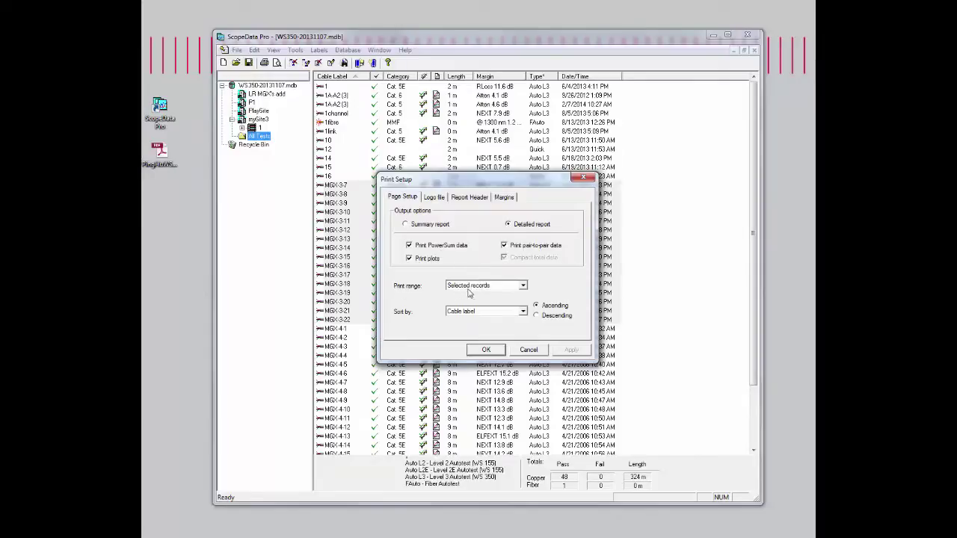
click(486, 351)
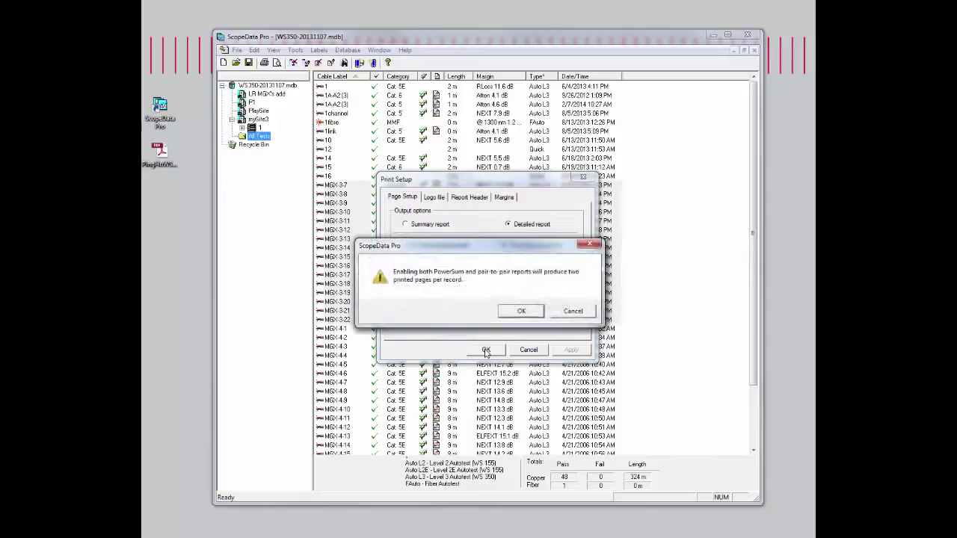
click(515, 315)
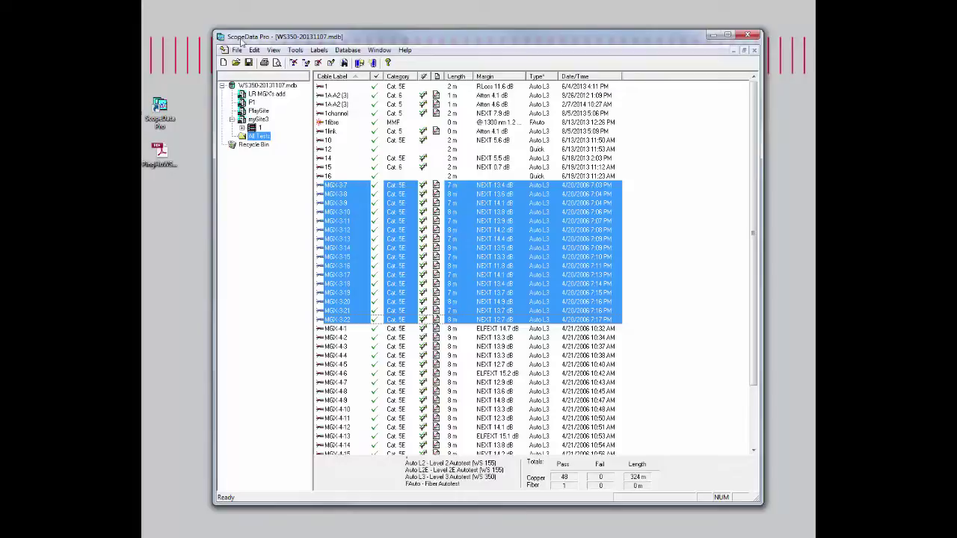
Step: Preview the MGX-3 detailed reports and scroll from first to last of the 32 pages
click(276, 62)
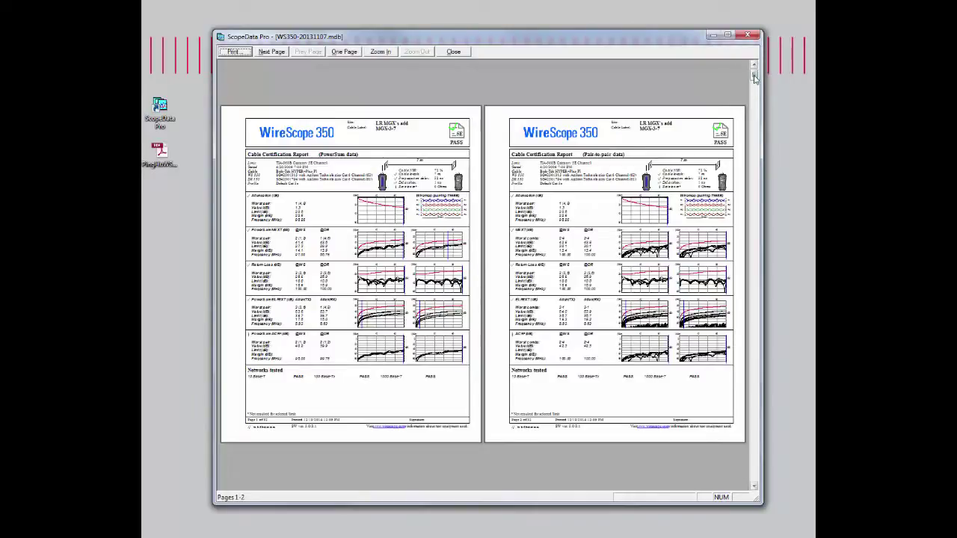
drag(755, 74, 781, 481)
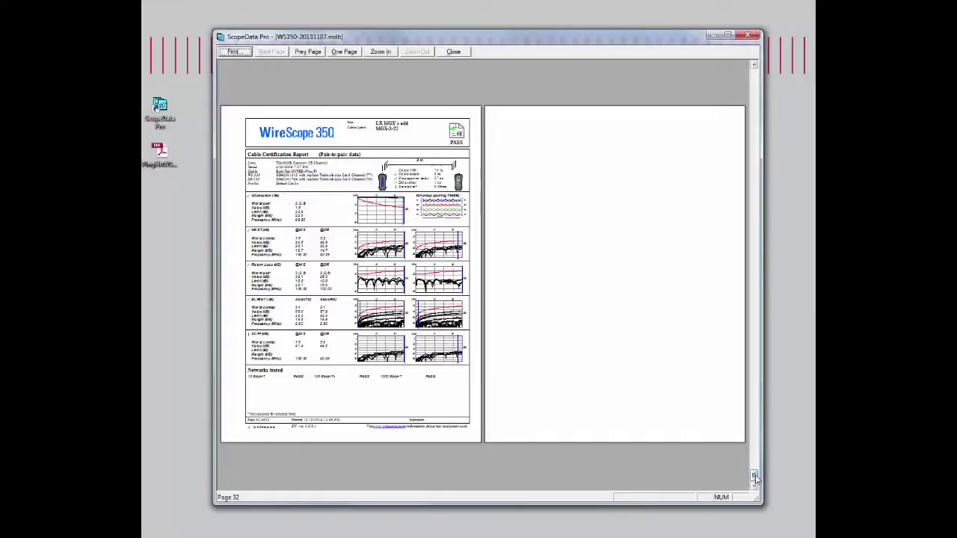
drag(755, 478, 753, 71)
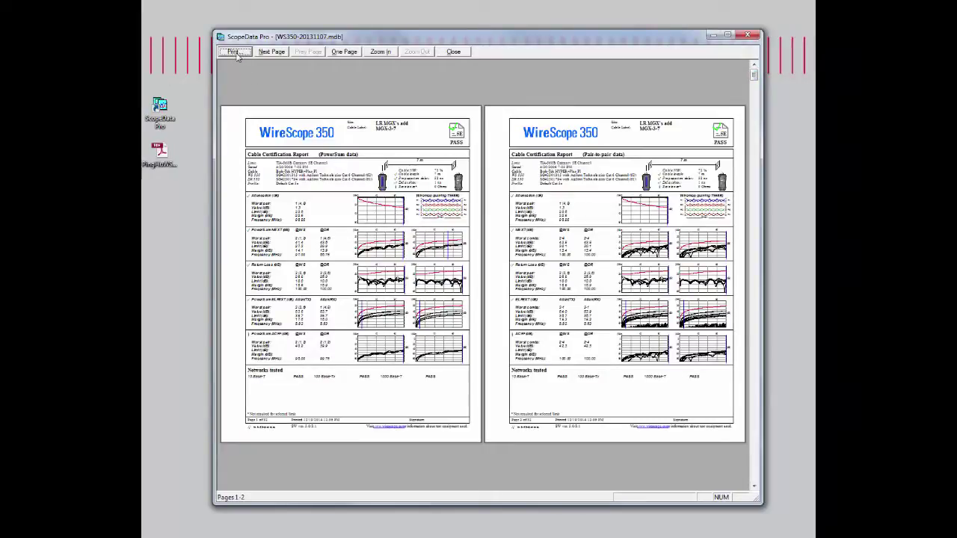
Step: Print all 32 previewed report pages to the PDF WRITER printer
click(234, 54)
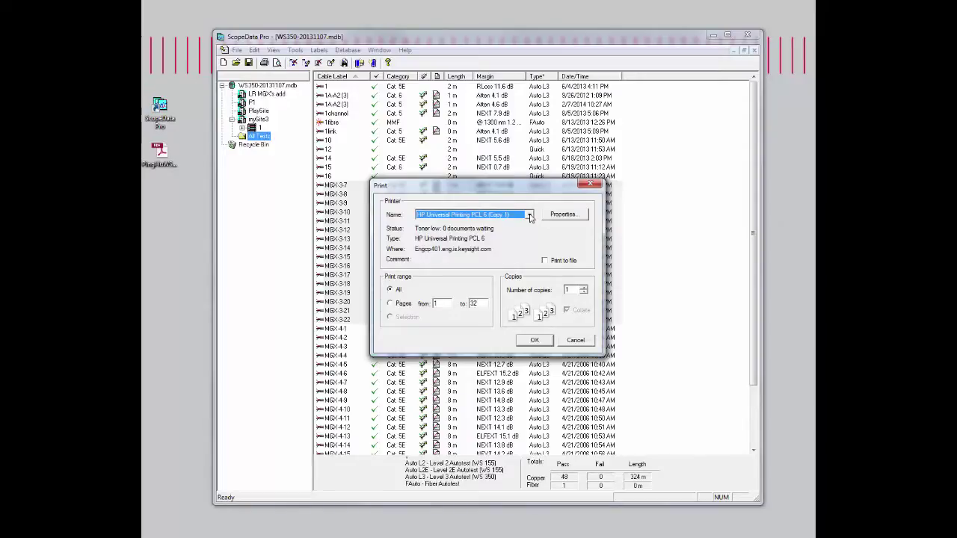
click(530, 216)
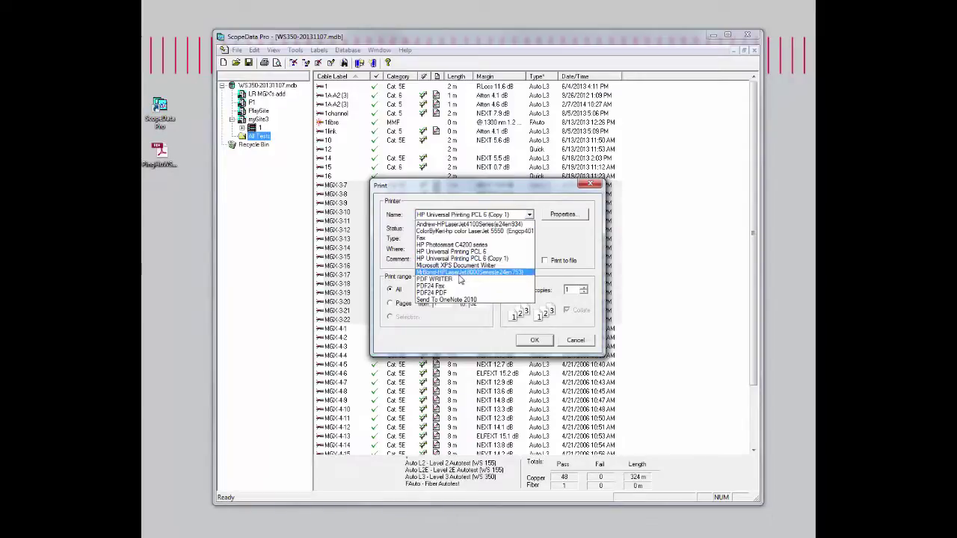
click(457, 280)
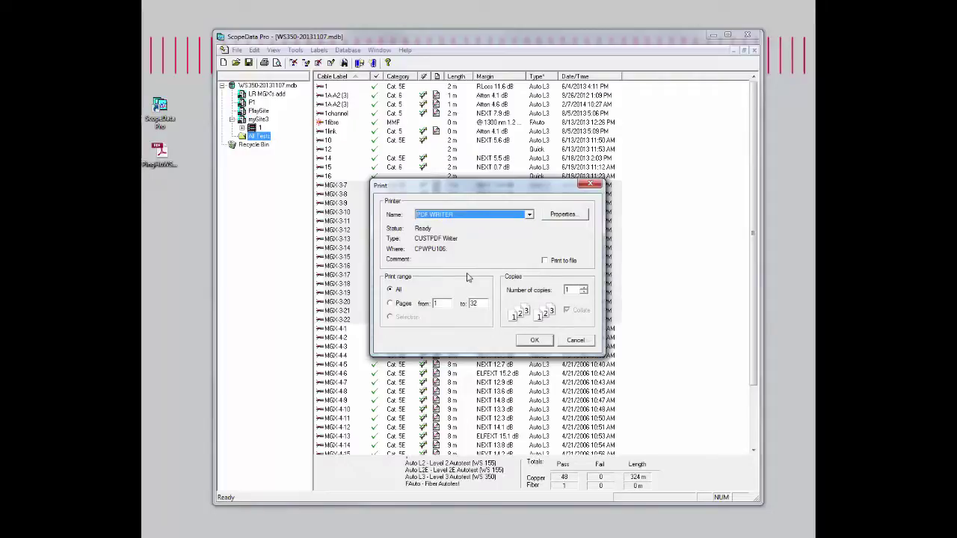
click(535, 341)
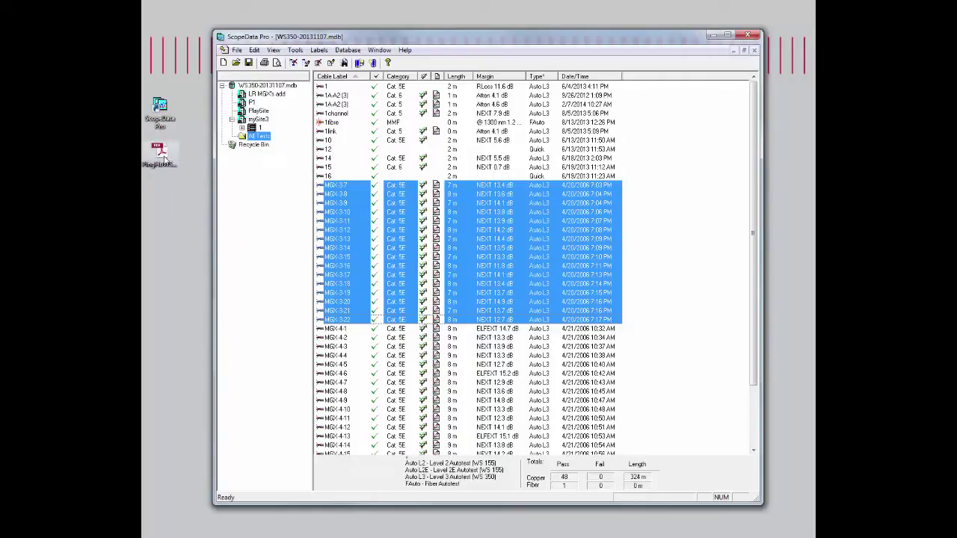
Step: Open the generated PDF report from the desktop in Adobe Reader, scroll page 1, then close it
double_click(165, 157)
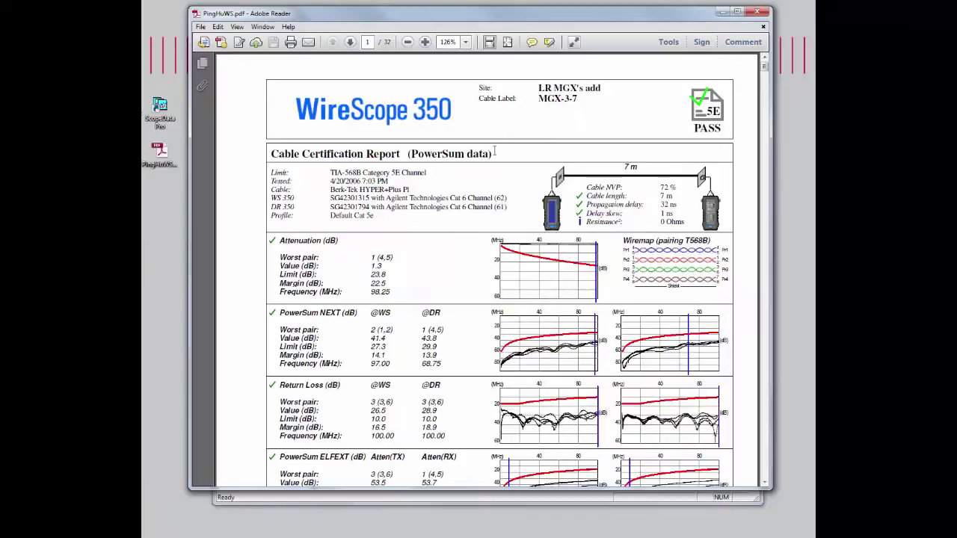
click(766, 466)
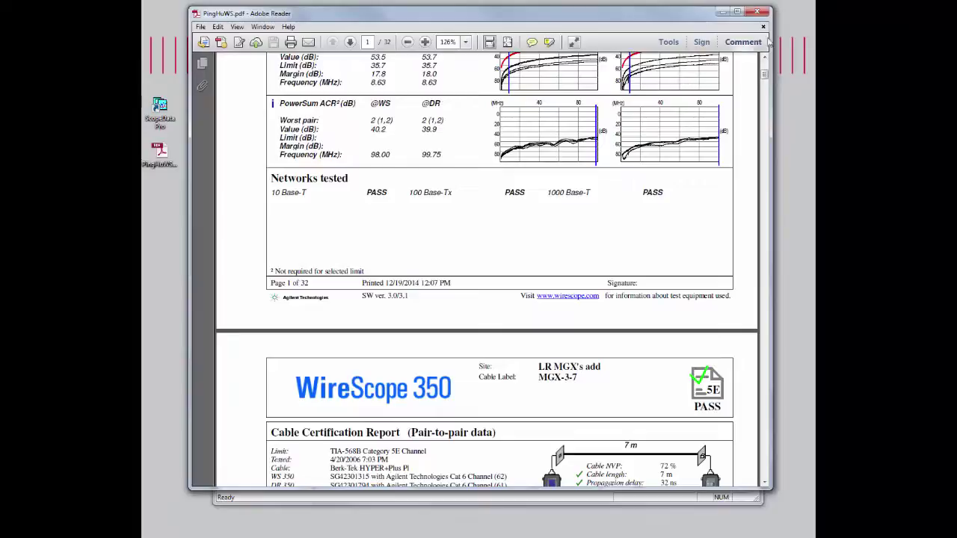
click(757, 12)
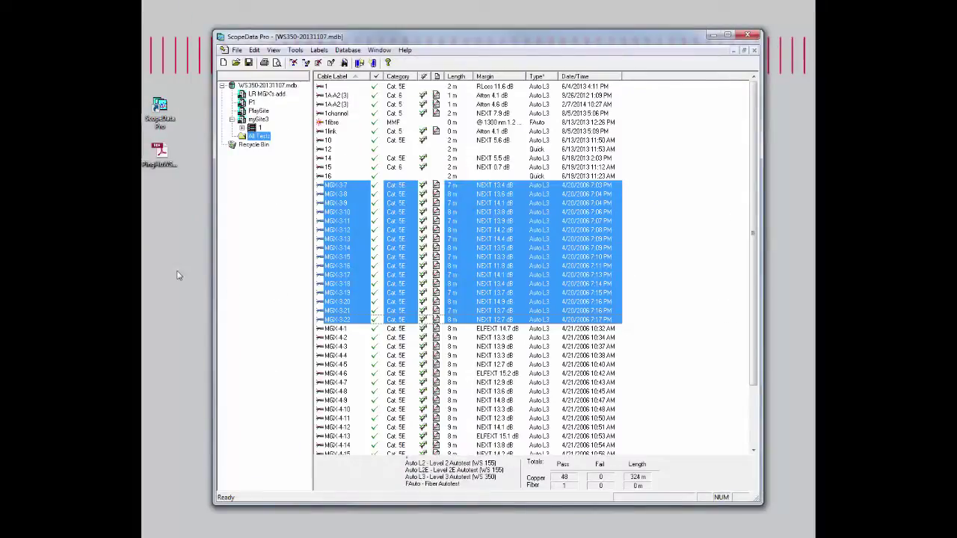